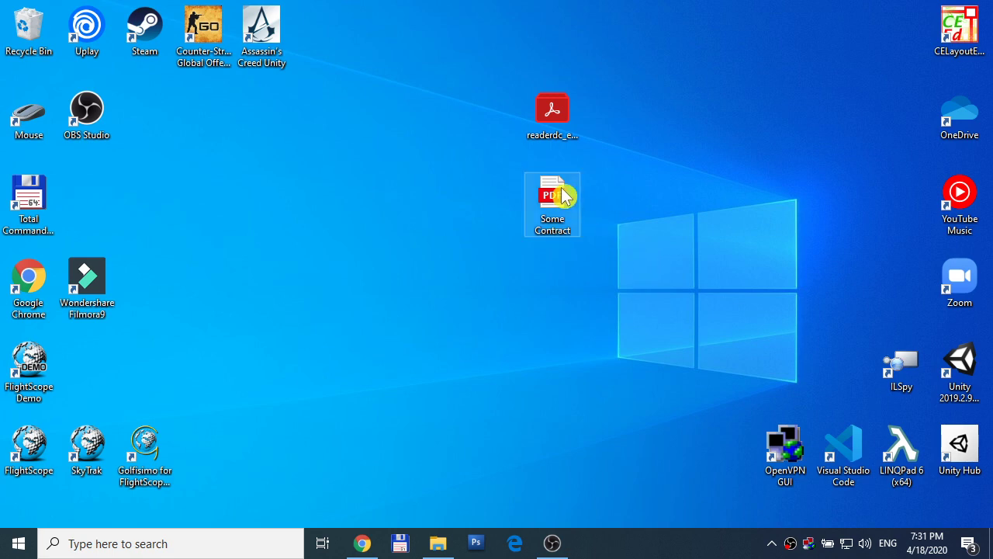
Step: Scroll Some Contract.pdf in Edge down to its empty signature line
mouse_move(555, 200)
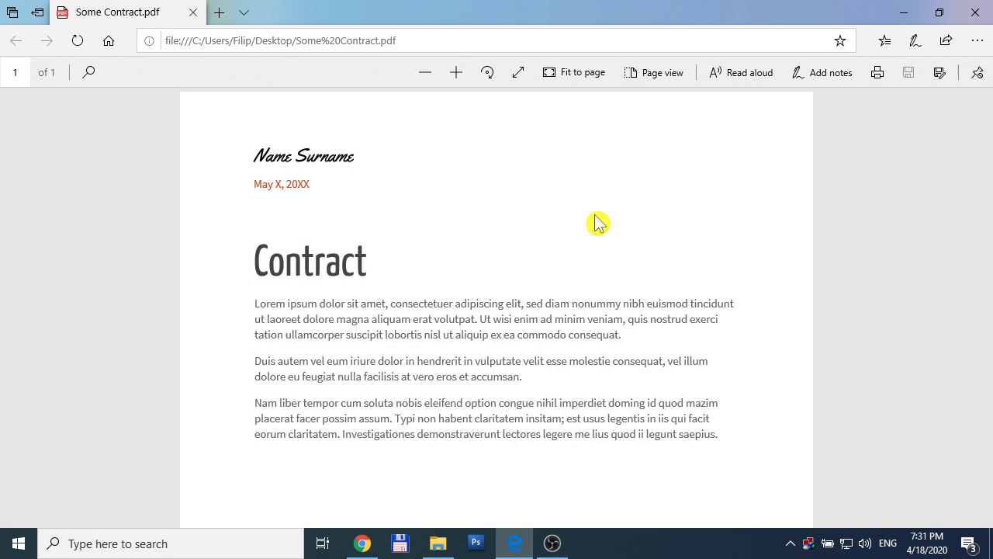
scroll(638, 264, down, 1)
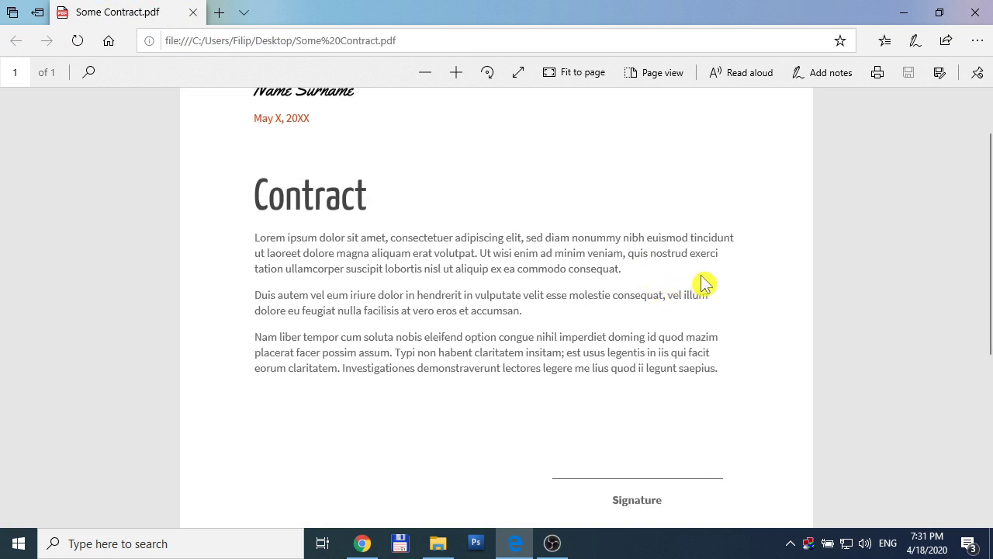
scroll(698, 302, down, 2)
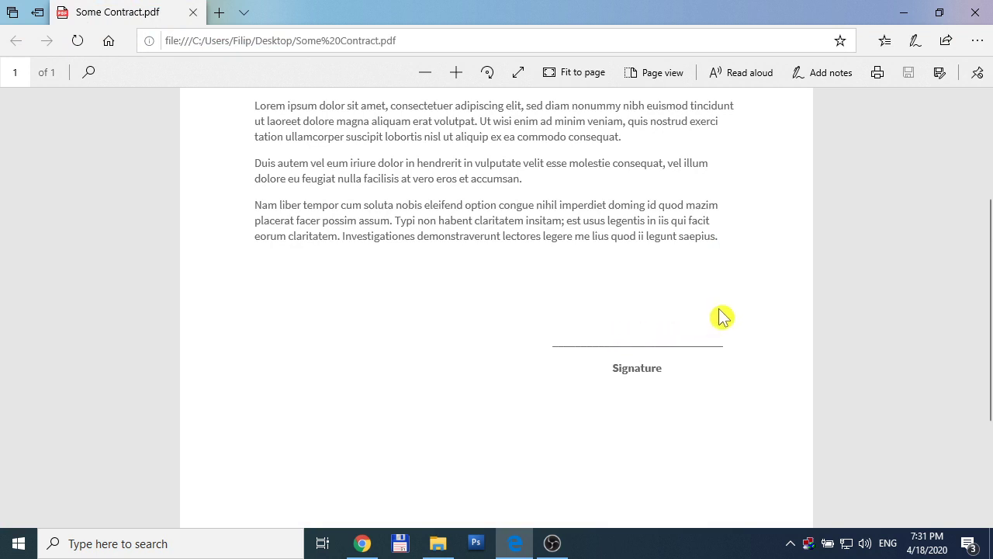
scroll(722, 317, up, 1)
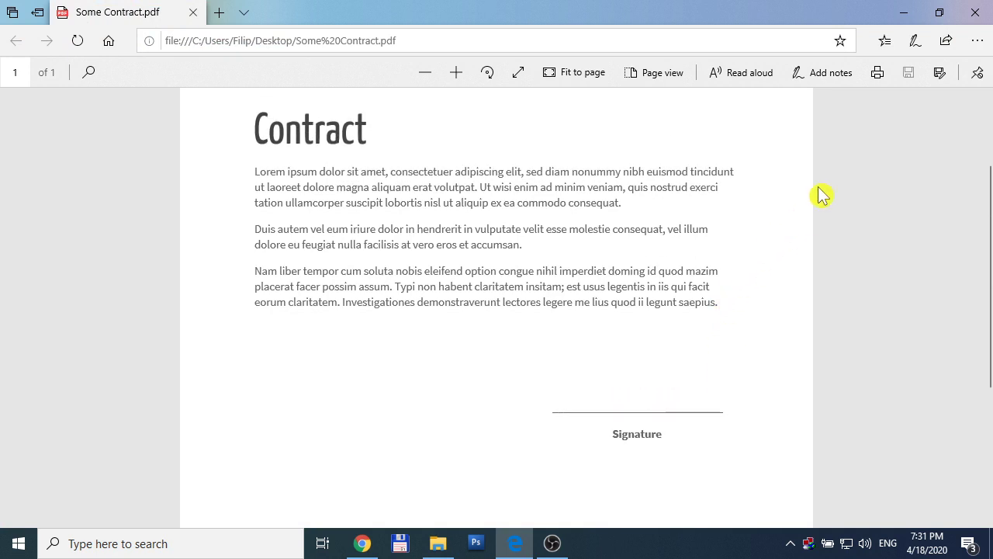
Step: Draw a signature on the contract's signature line with the ballpoint pen at its thinnest size
click(834, 84)
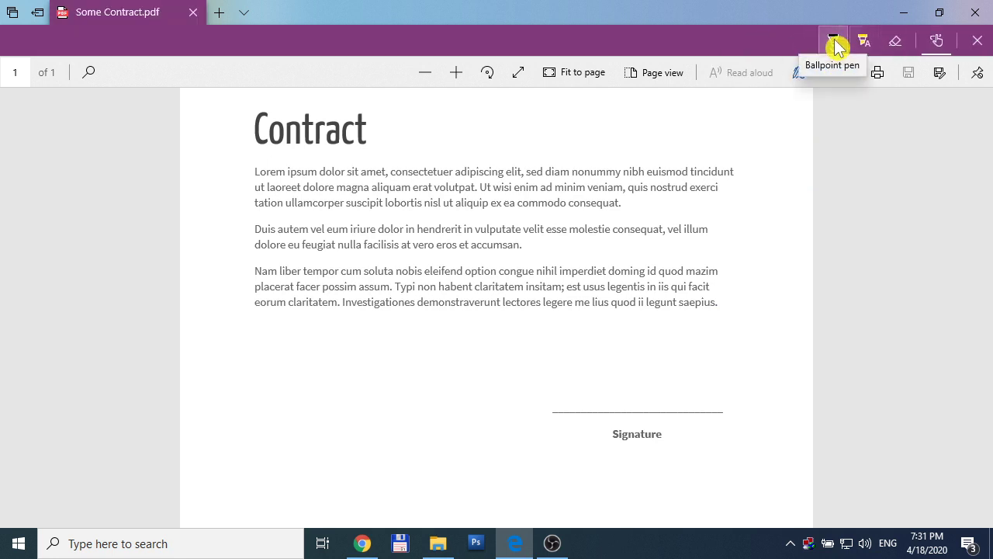
click(835, 47)
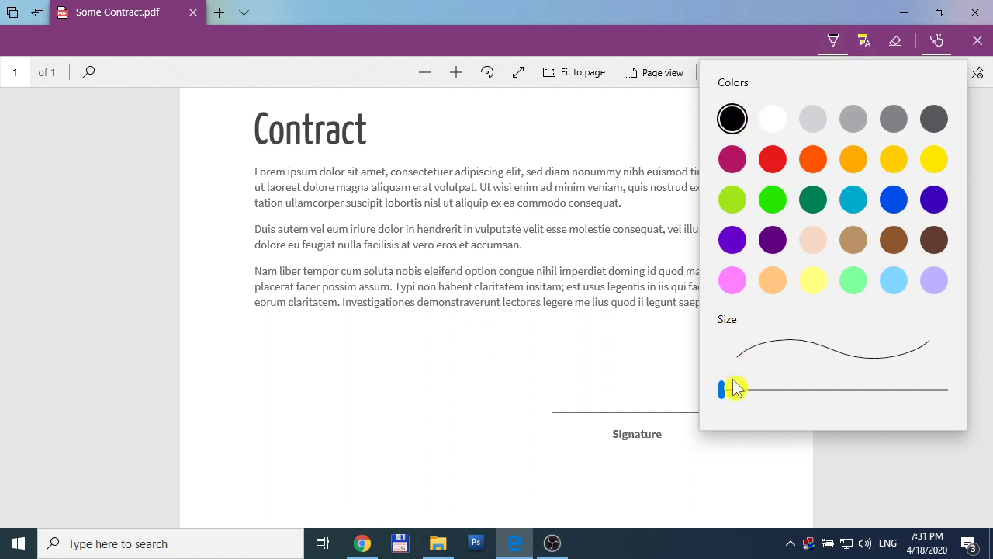
mouse_move(735, 388)
mouse_down()
mouse_move(725, 394)
mouse_move(747, 392)
mouse_move(721, 392)
mouse_up()
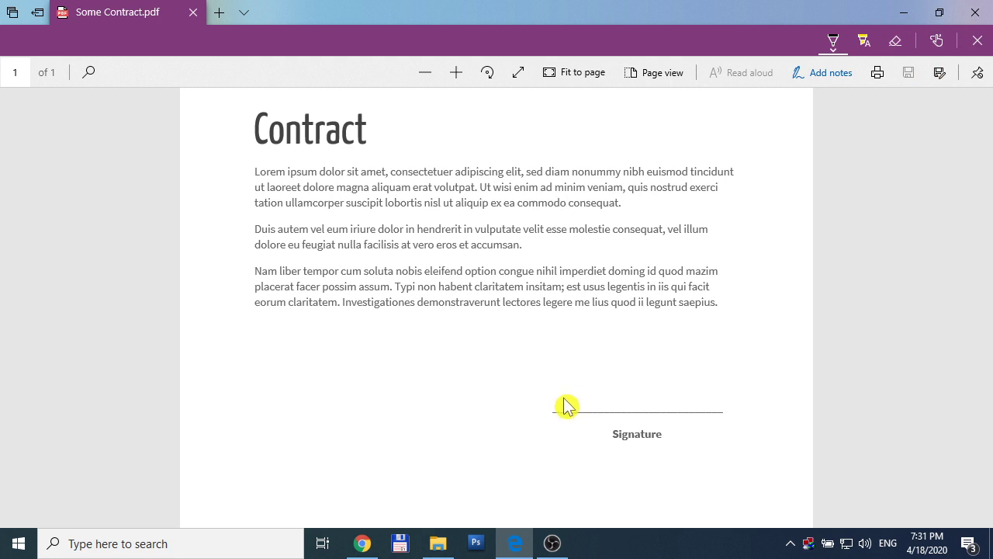
mouse_move(566, 409)
mouse_down()
mouse_move(588, 399)
mouse_move(654, 406)
mouse_move(709, 394)
mouse_move(701, 393)
mouse_up()
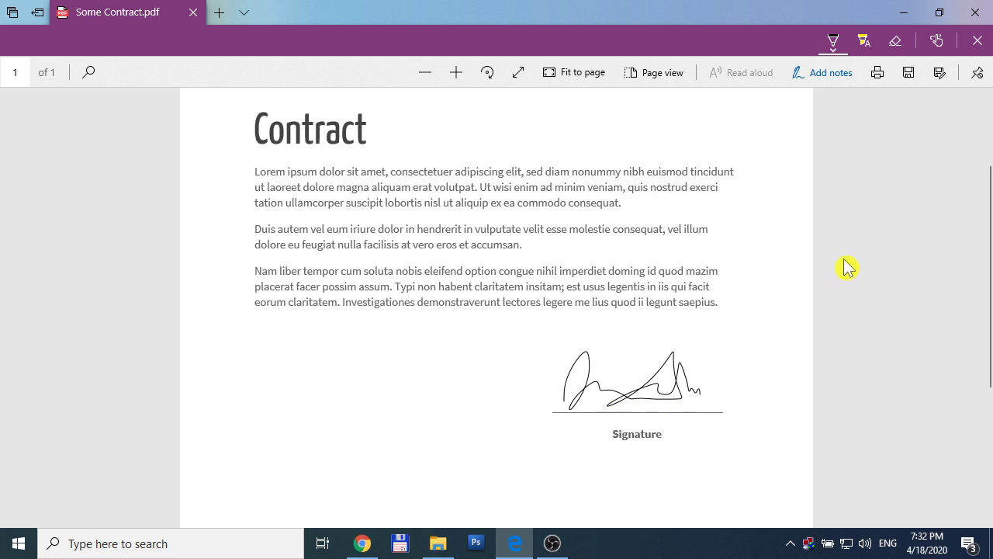
Step: Save the signed contract under the new name Some Contract 2.pdf
click(942, 75)
click(492, 356)
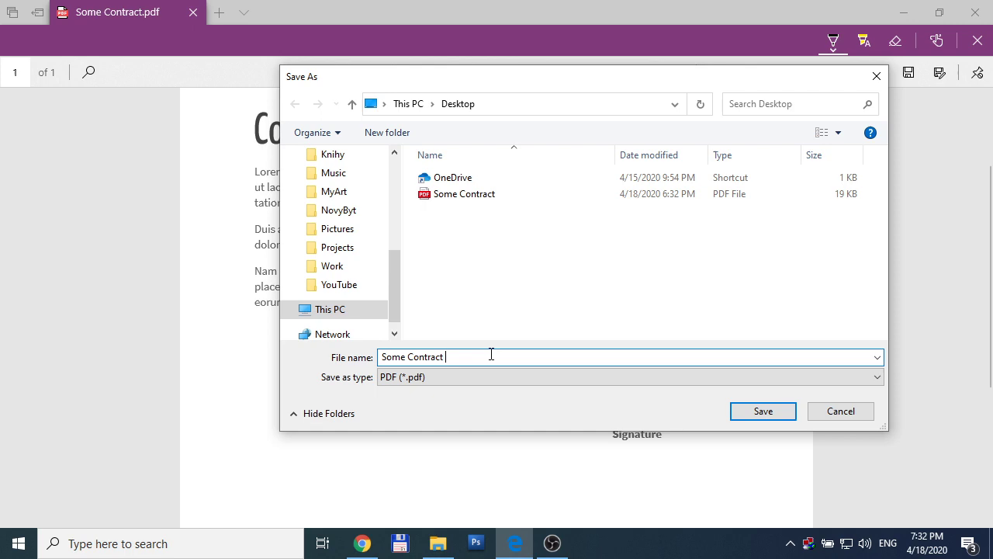
text(2)
click(749, 413)
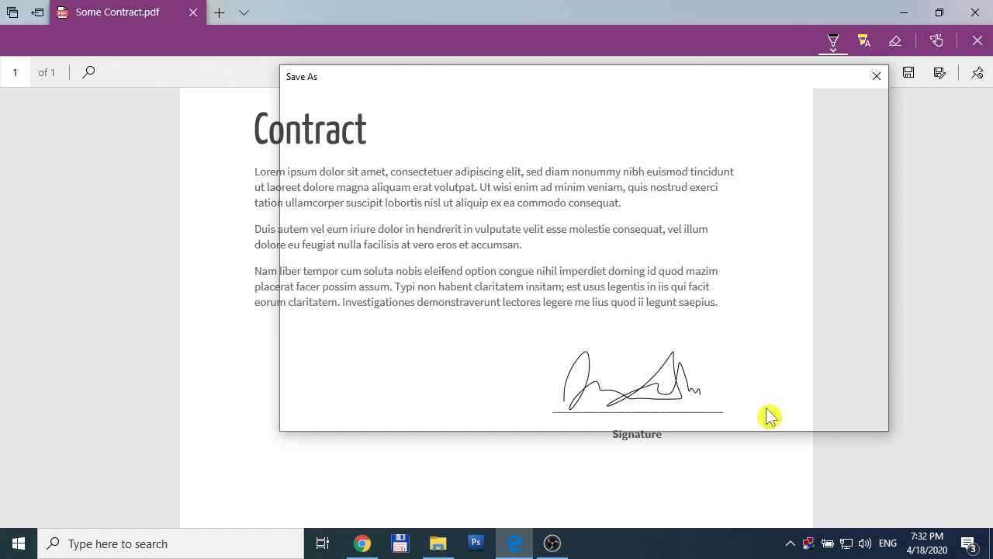
scroll(543, 339, down, 3)
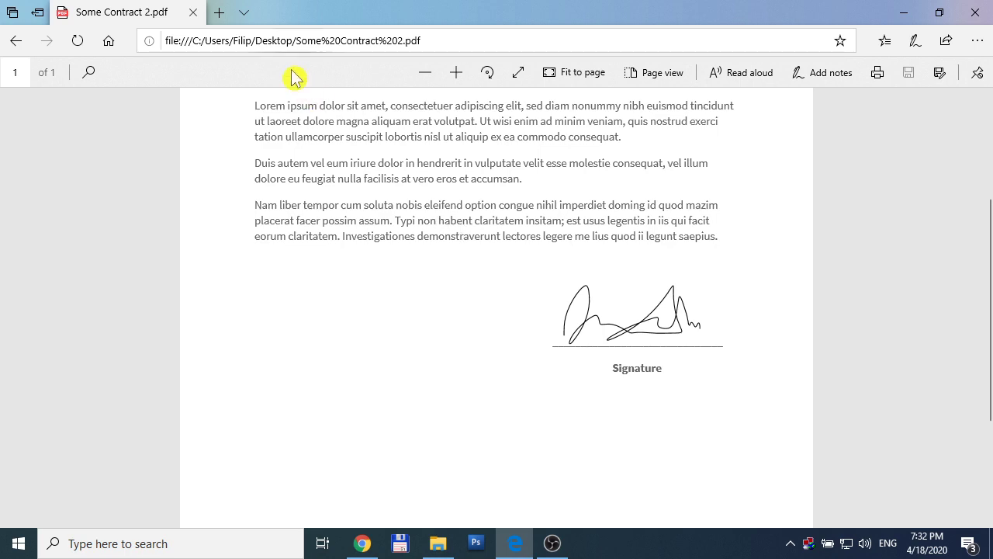
Step: Visit the Acrobat Reader download page (get.adobe.com/uk/reader), then minimize Edge and select the installer
click(220, 14)
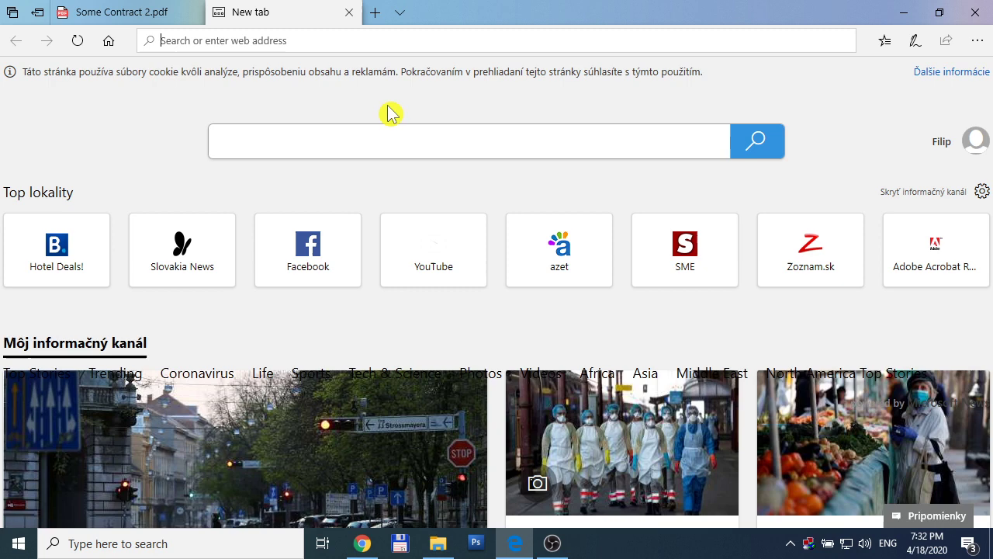
text(a)
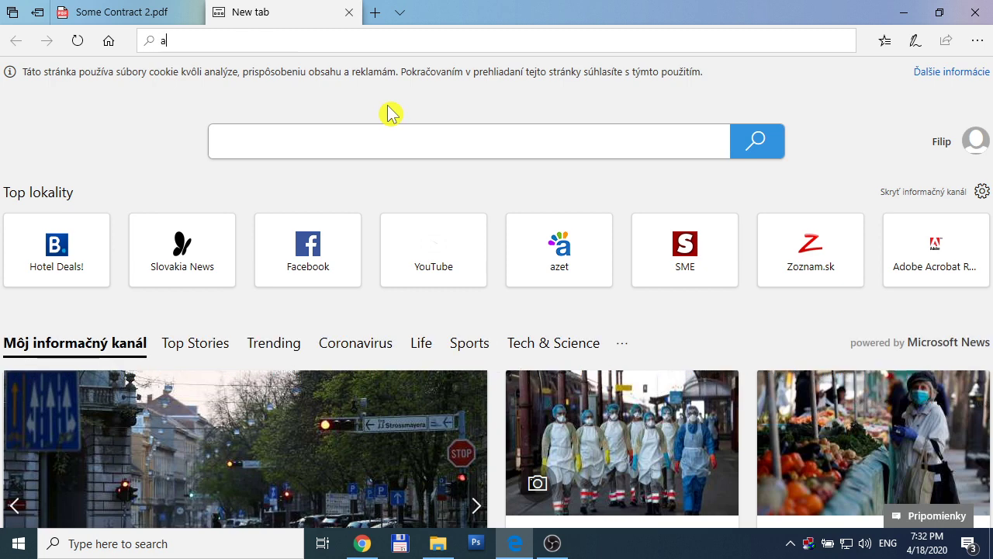
text(dobe)
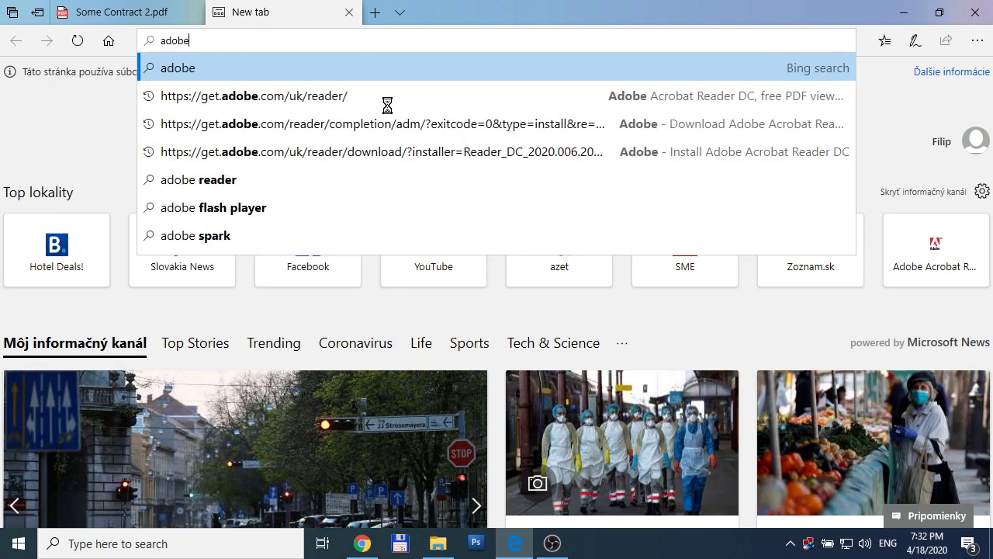
text( acr)
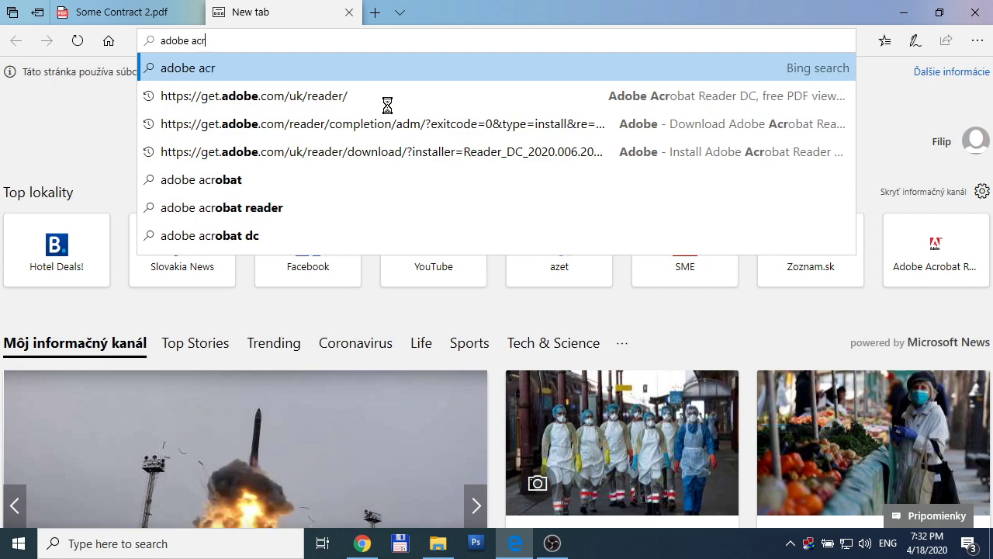
click(348, 97)
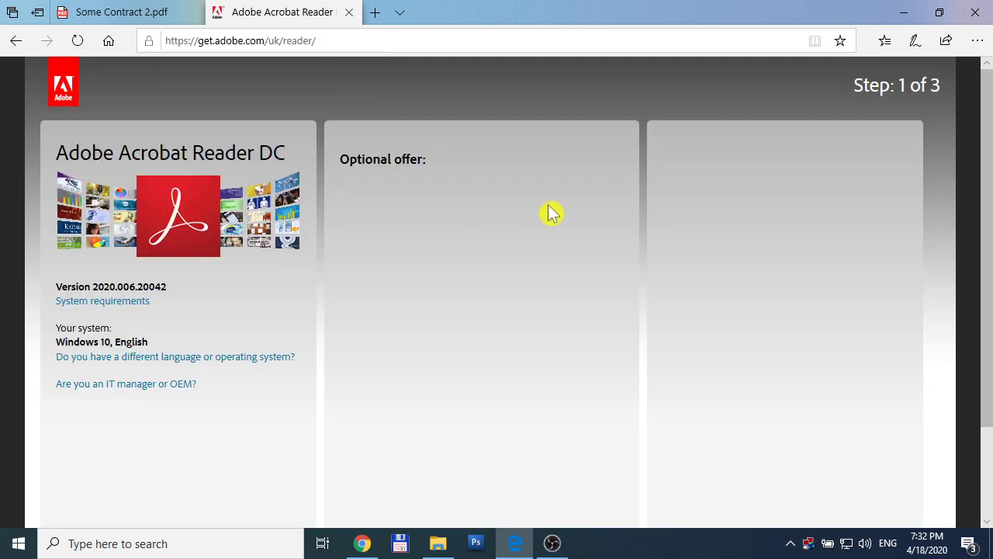
scroll(552, 202, down, 3)
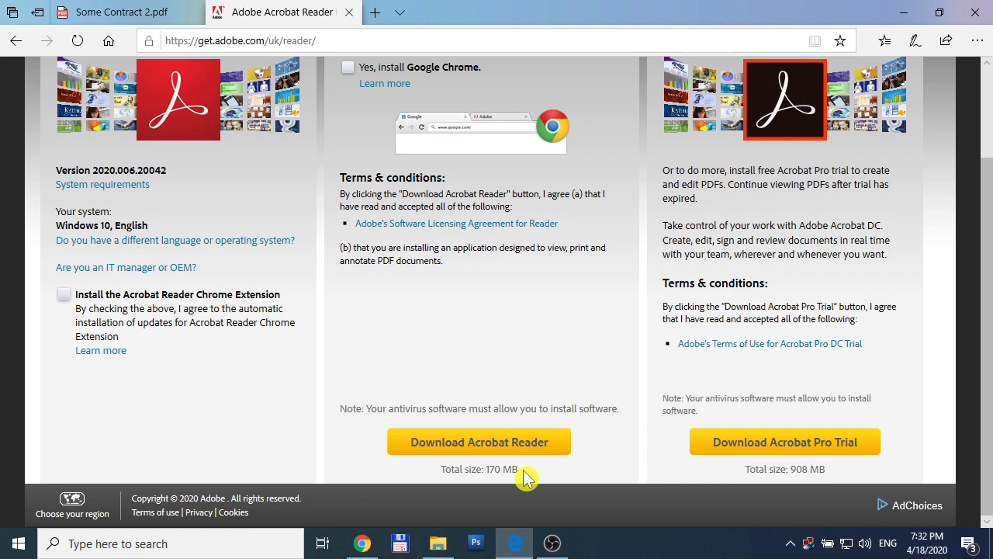
drag(524, 469, 486, 468)
click(907, 19)
click(569, 112)
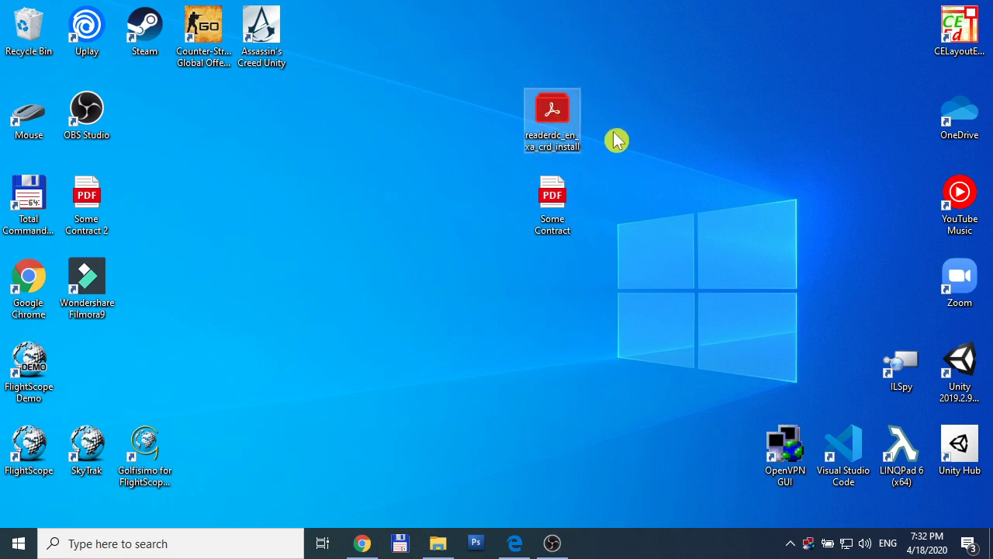
Step: Run the readerdc installer to install Acrobat Reader DC
double_click(557, 115)
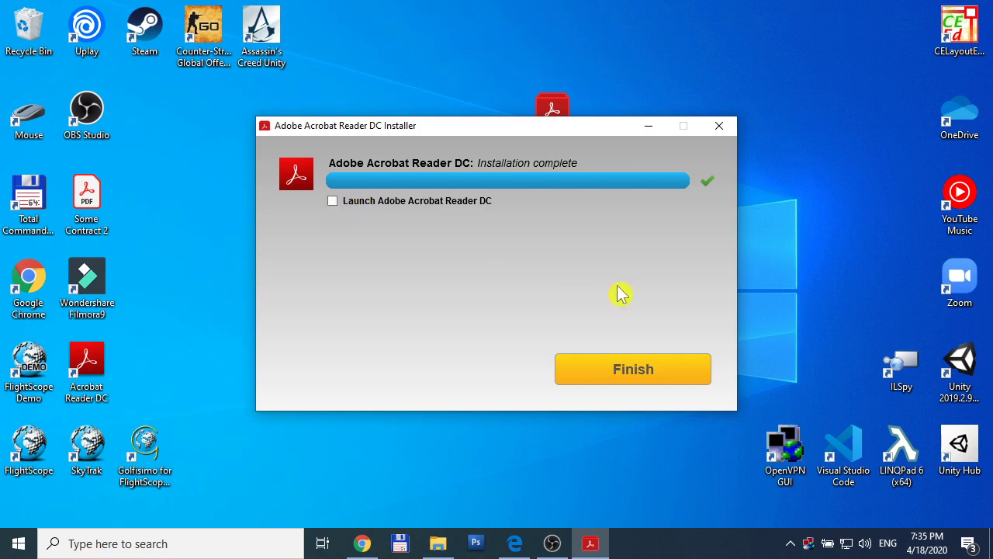
Step: Finish the installer, minimize Edge, and open the original Some Contract.pdf
click(641, 375)
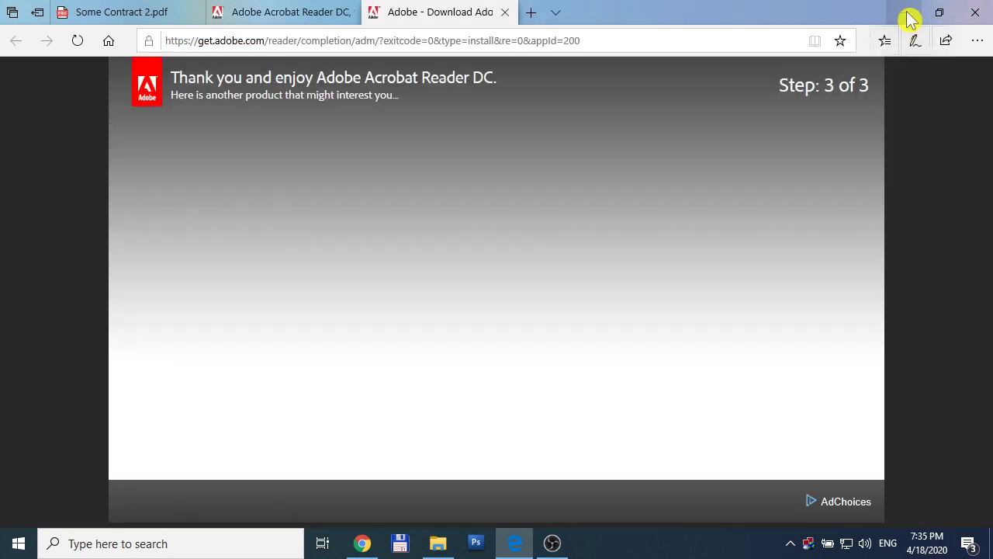
click(905, 14)
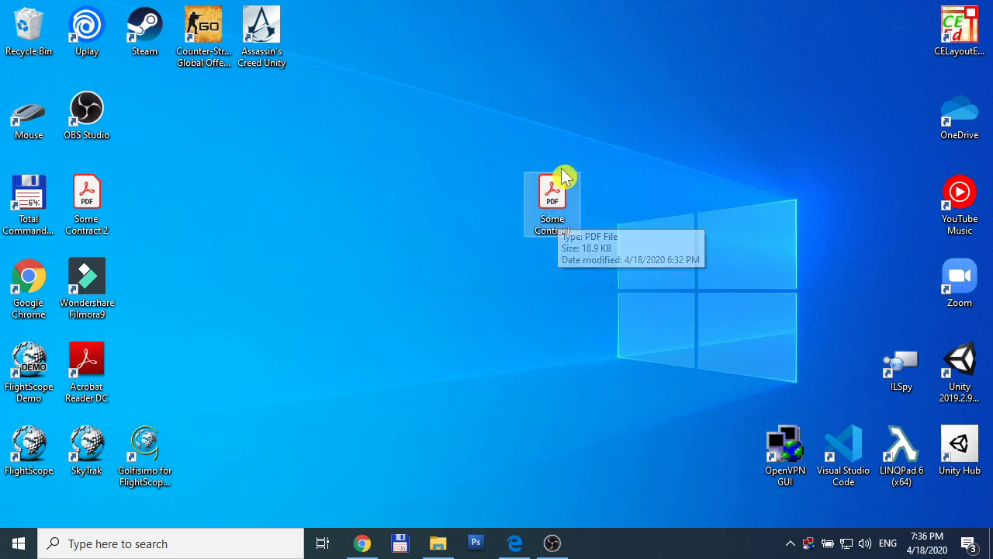
key(Return)
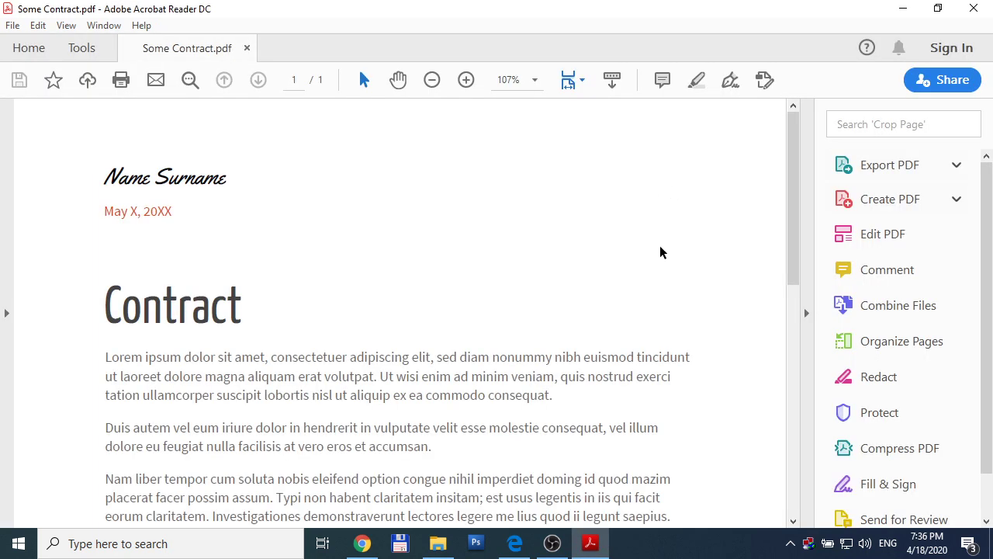
Step: Scroll down to the contract's signature line and close the promotional pop-up
scroll(661, 246, down, 2)
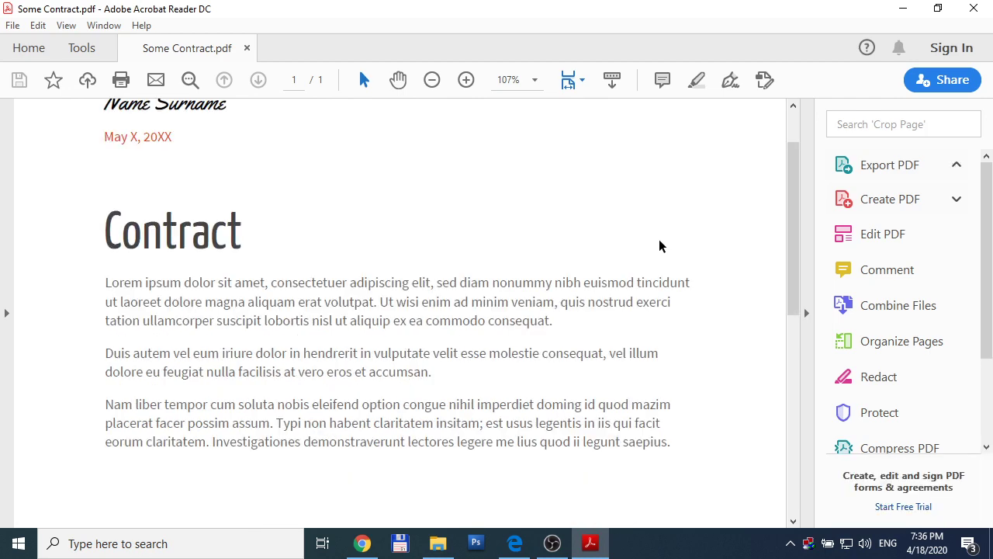
scroll(612, 252, down, 2)
scroll(610, 250, down, 1)
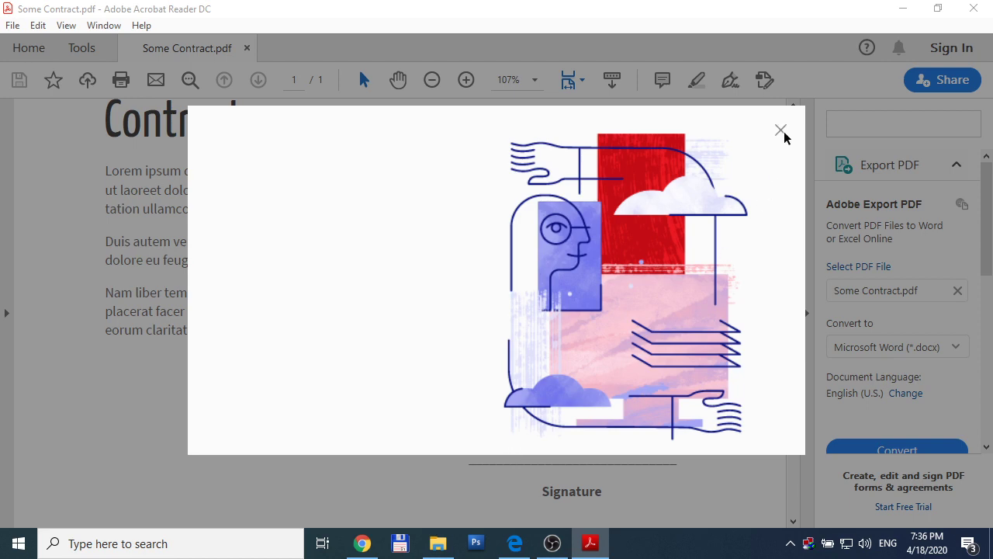
click(782, 132)
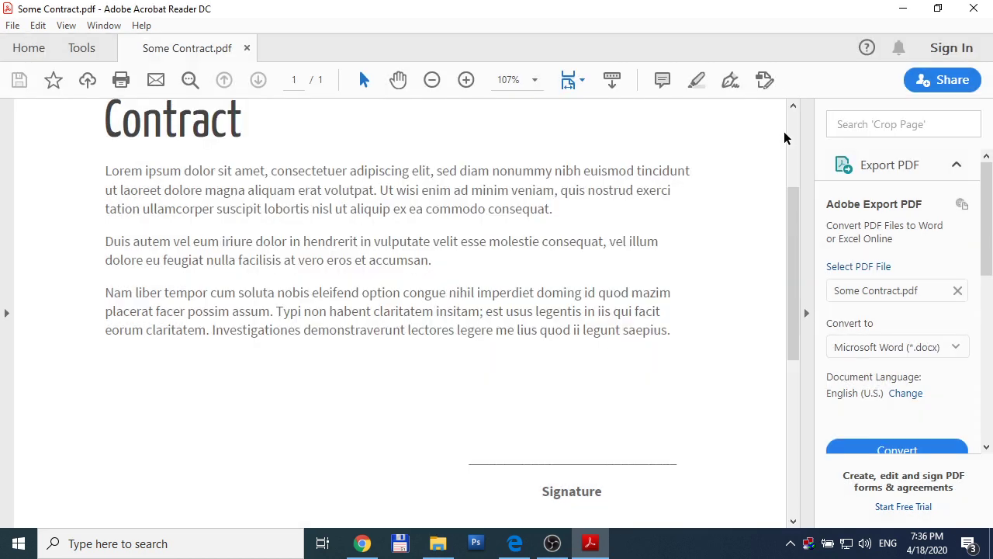
Step: Create a typed Fill & Sign signature reading 'MySignature' and apply it
click(730, 81)
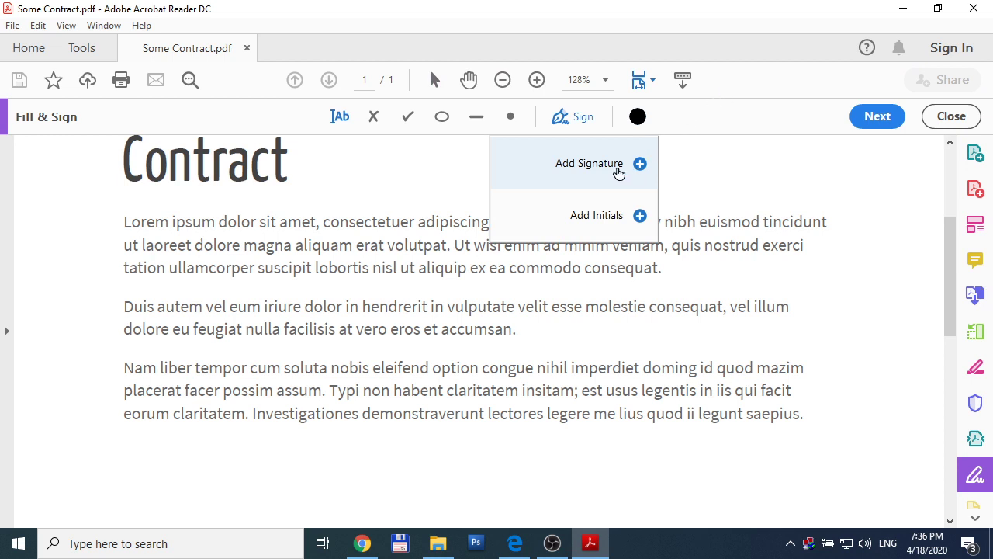
click(640, 165)
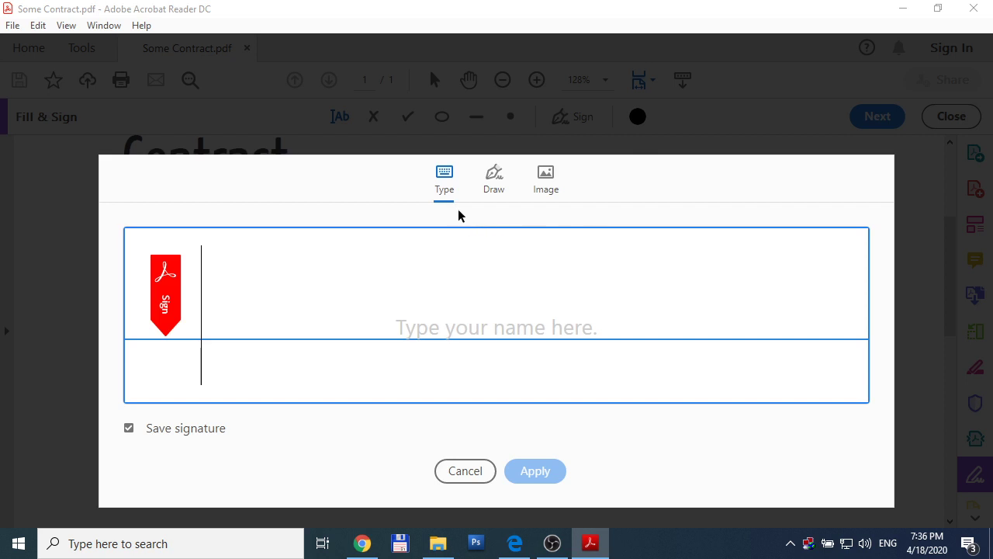
click(493, 186)
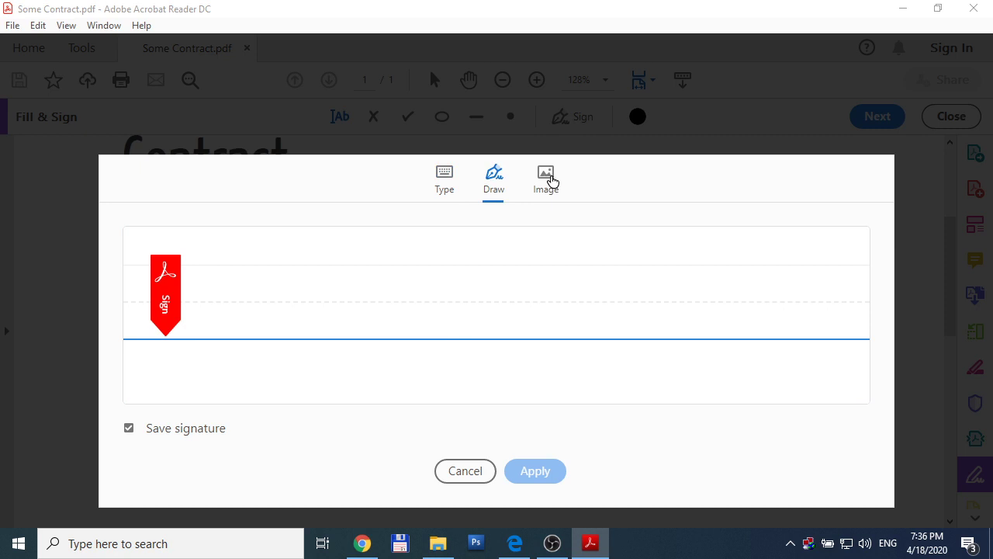
click(444, 184)
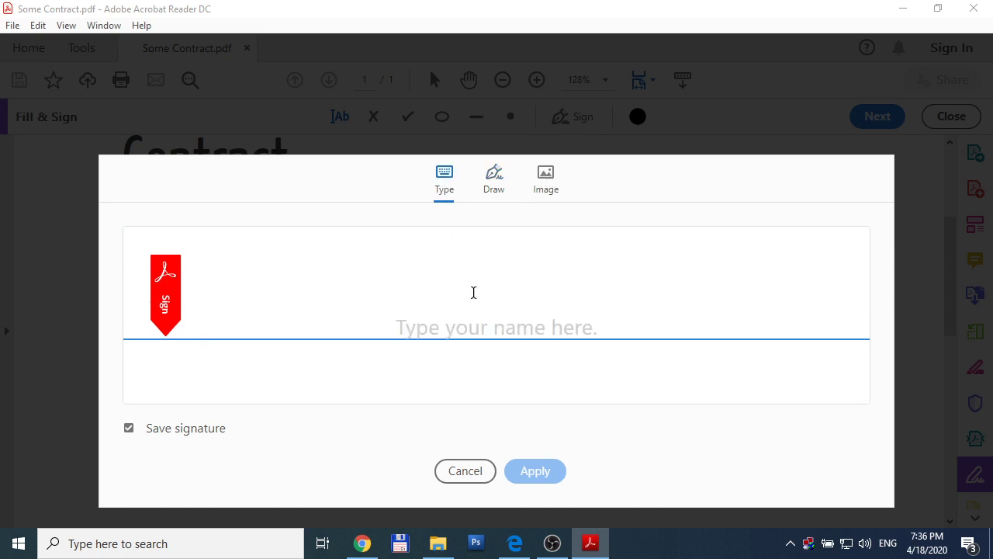
text(My)
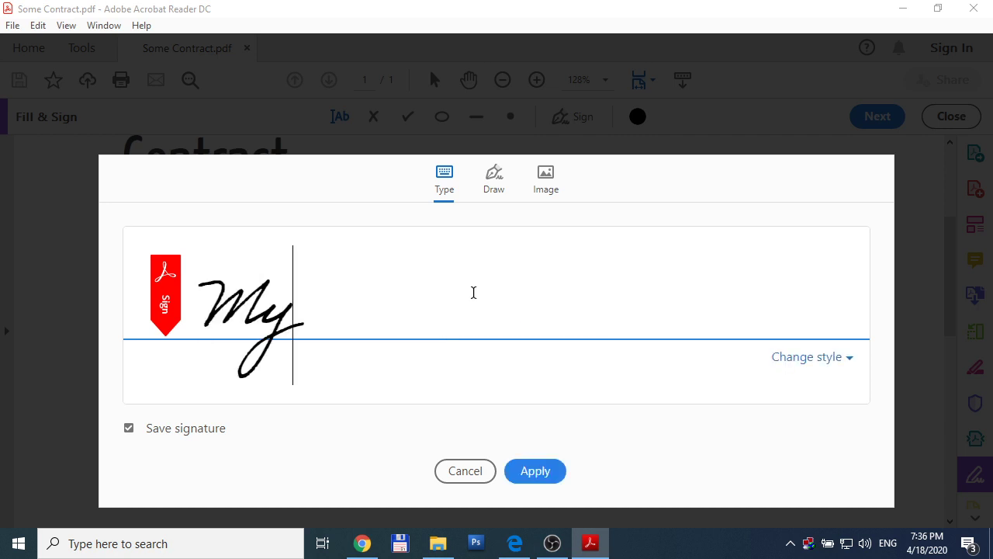
text(Signature)
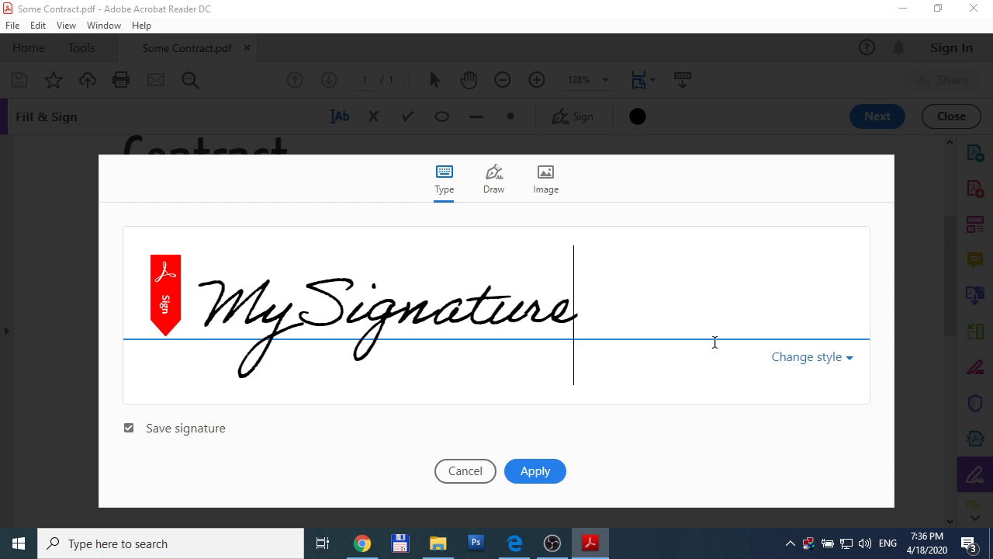
click(826, 365)
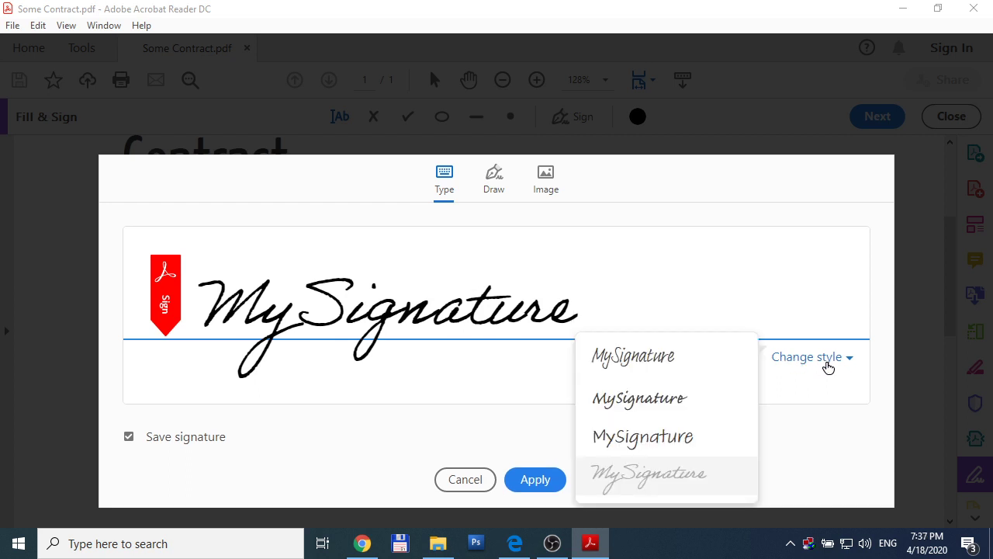
click(532, 479)
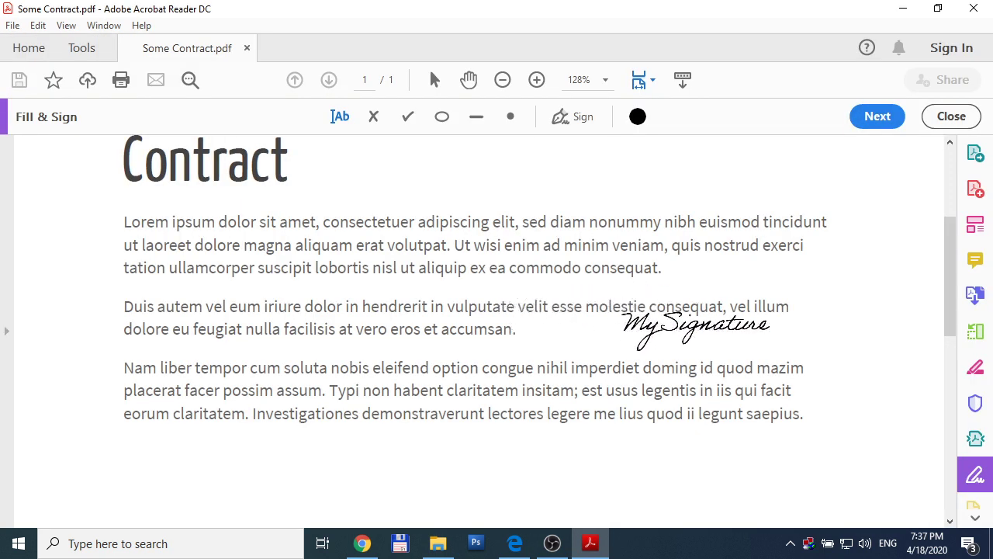
Step: Place the MySignature signature just above the Signature label, then deselect it
scroll(696, 330, down, 3)
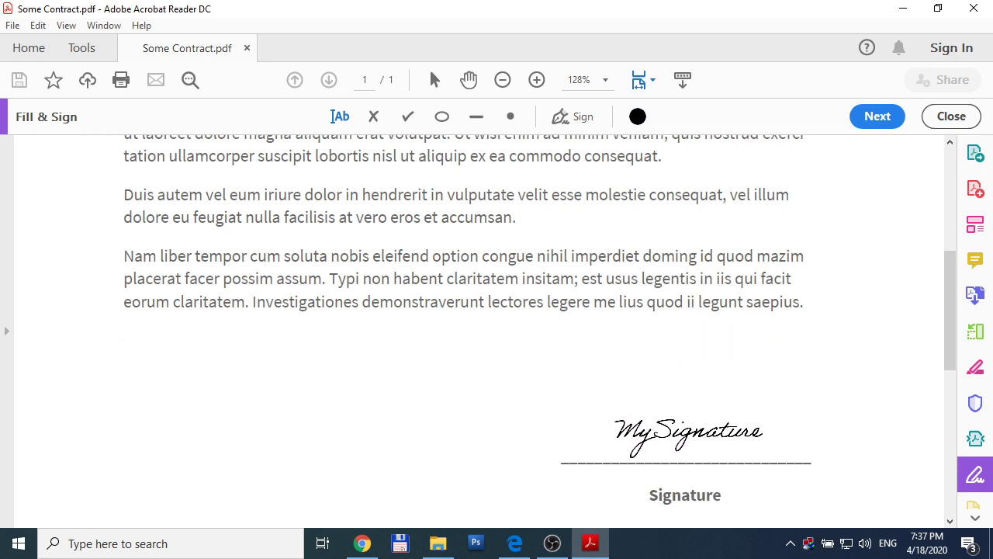
scroll(688, 434, down, 1)
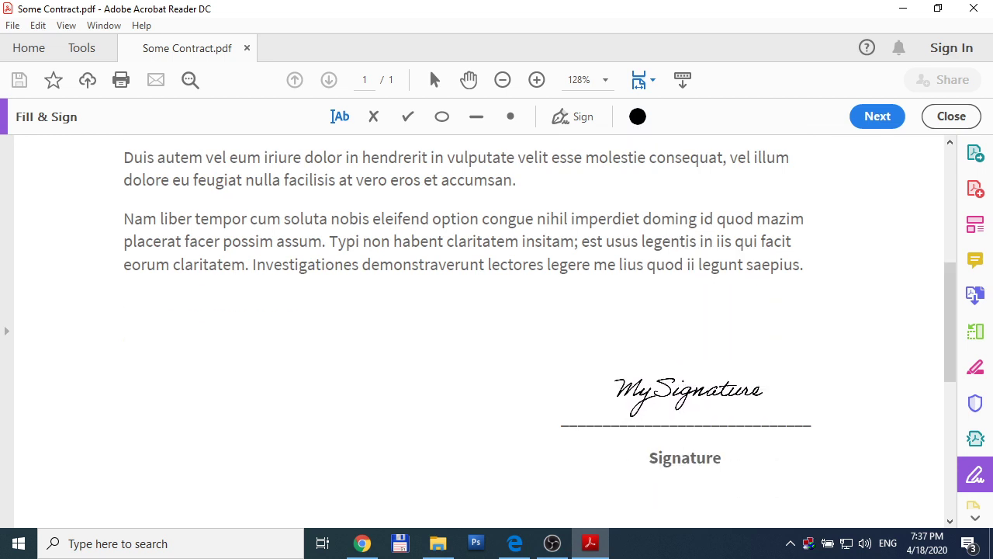
click(688, 419)
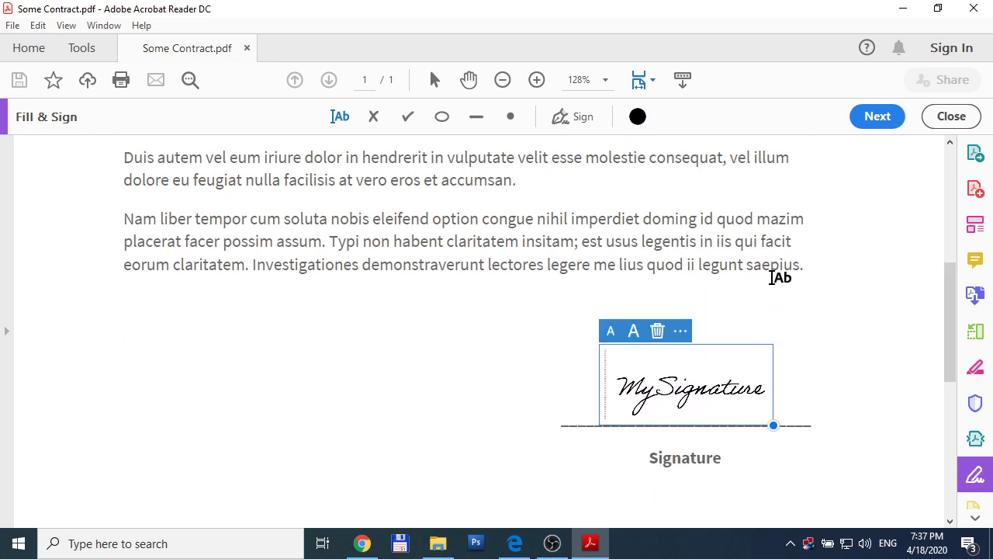
click(836, 269)
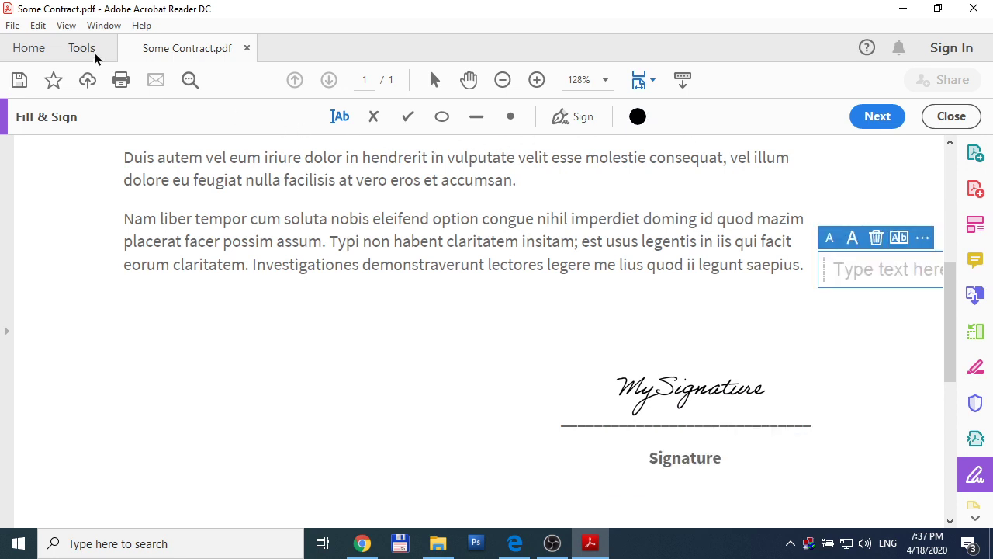
Step: Save the signed contract to the Desktop as Some Contract 3.pdf, then minimize Acrobat
click(13, 25)
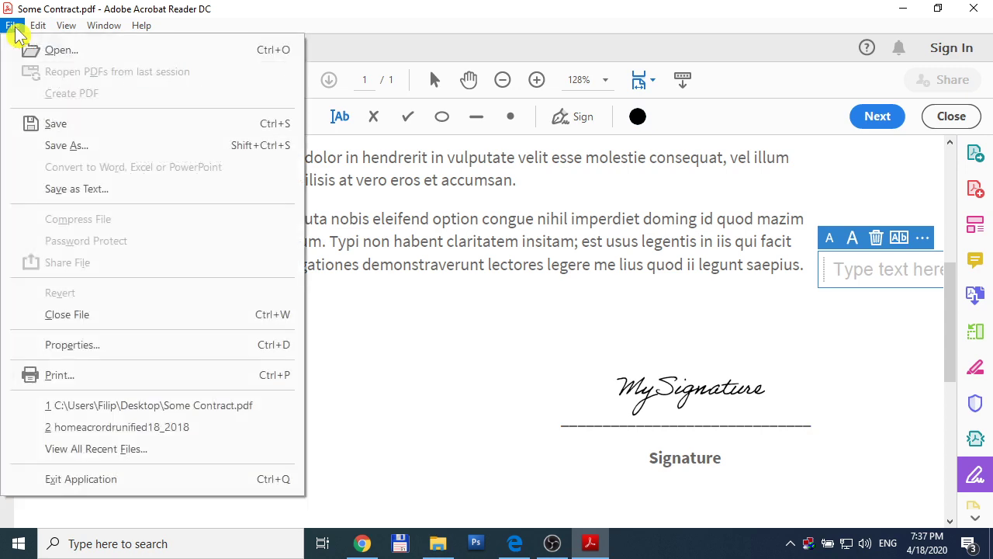
click(138, 153)
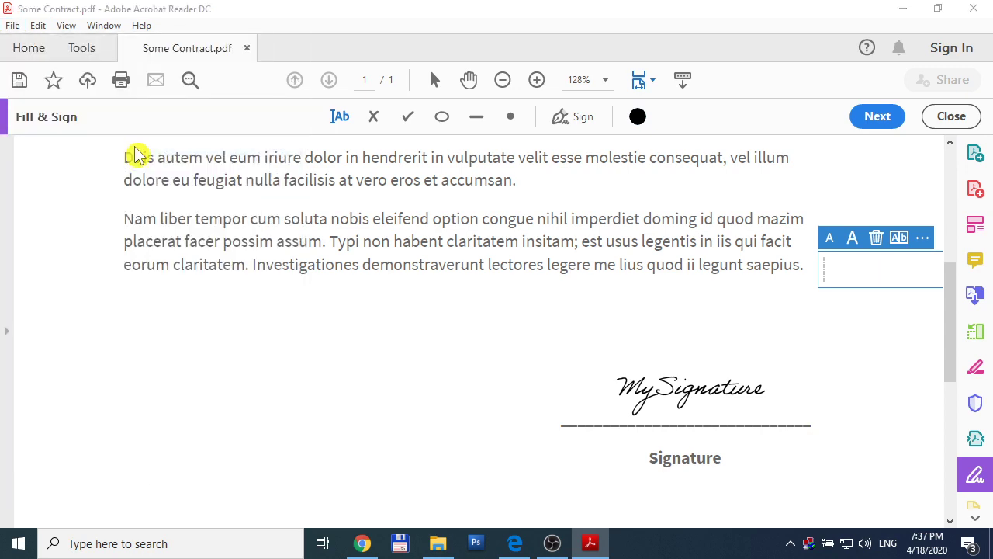
click(432, 220)
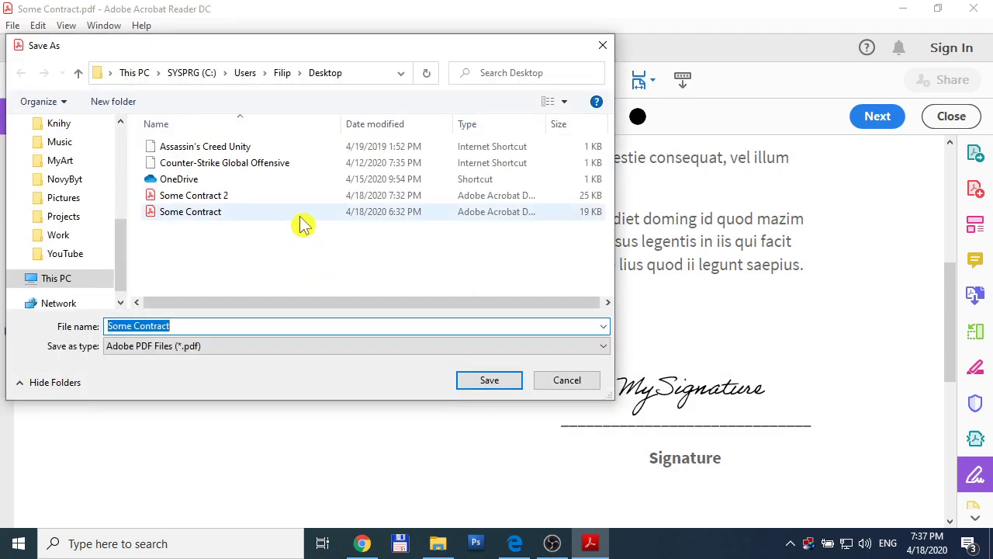
click(241, 196)
click(208, 325)
click(210, 325)
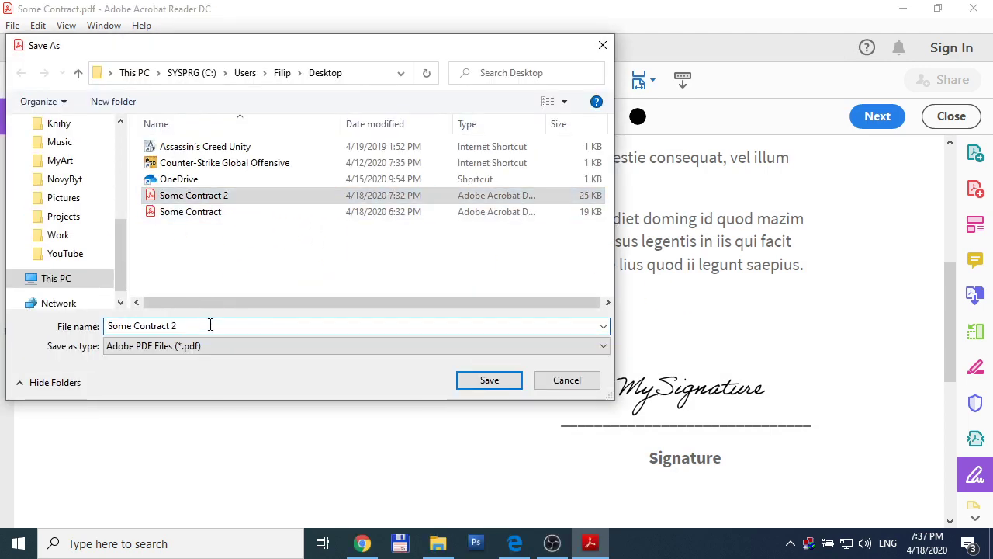
key(BackSpace)
text(3)
key(Return)
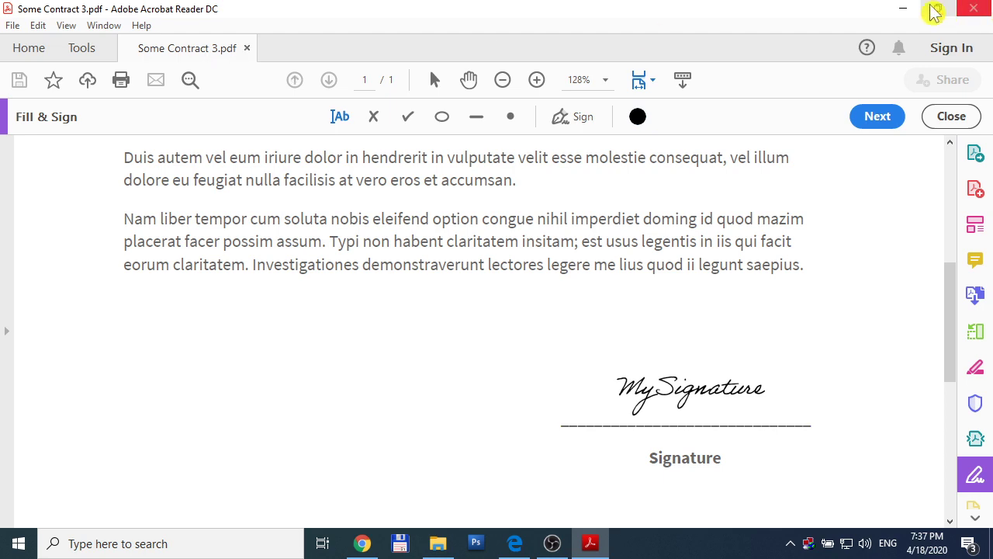
click(902, 8)
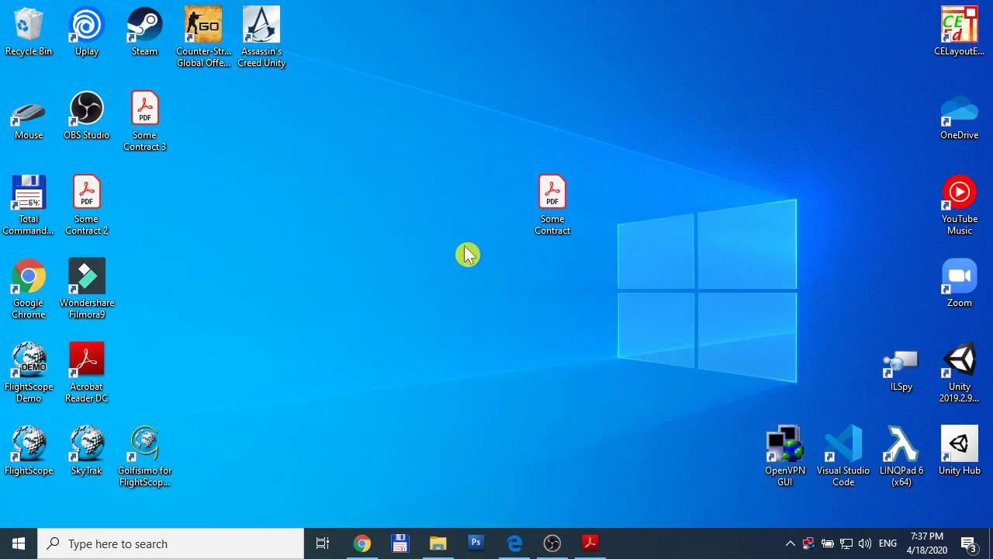